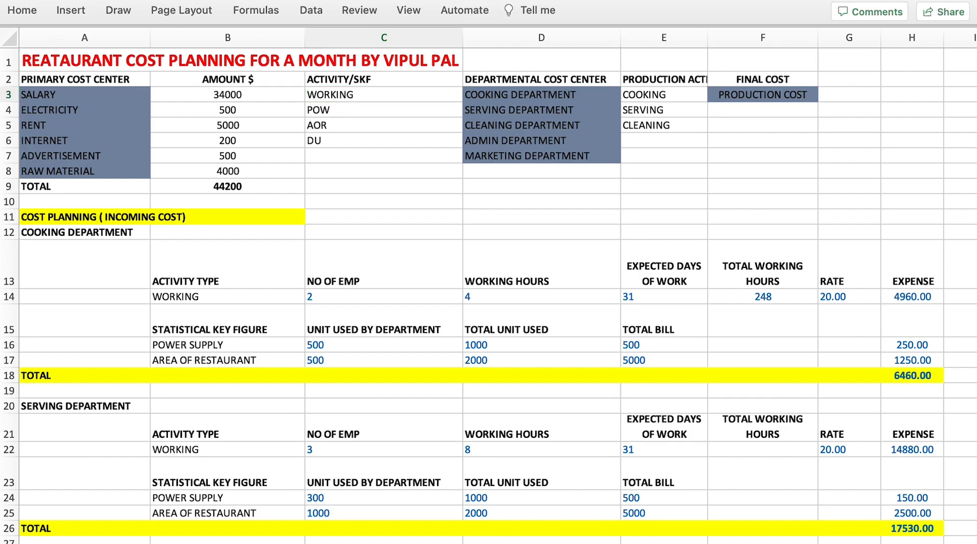
Review the activity/SKF list, the final cost entry and the production activities in the restaurant cost planning sheet.
click(338, 95)
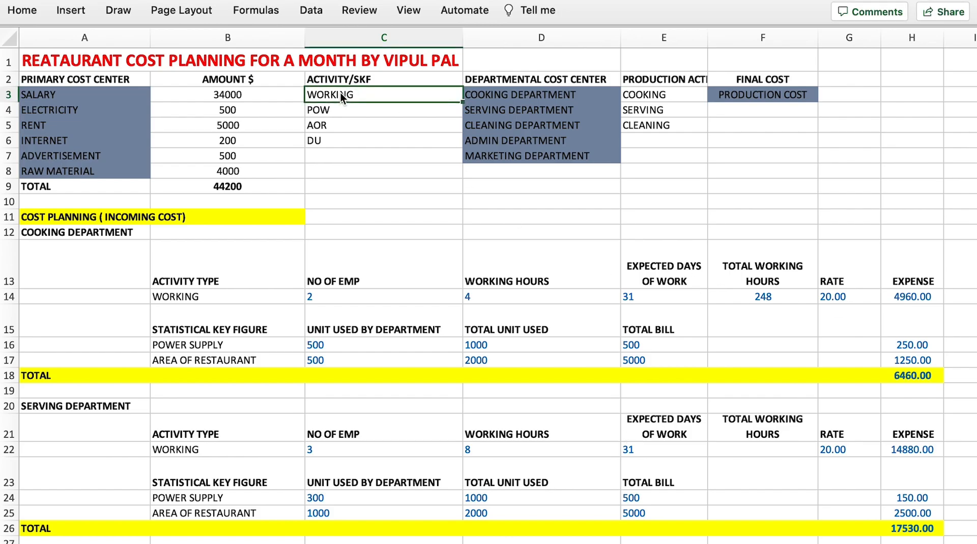
click(375, 113)
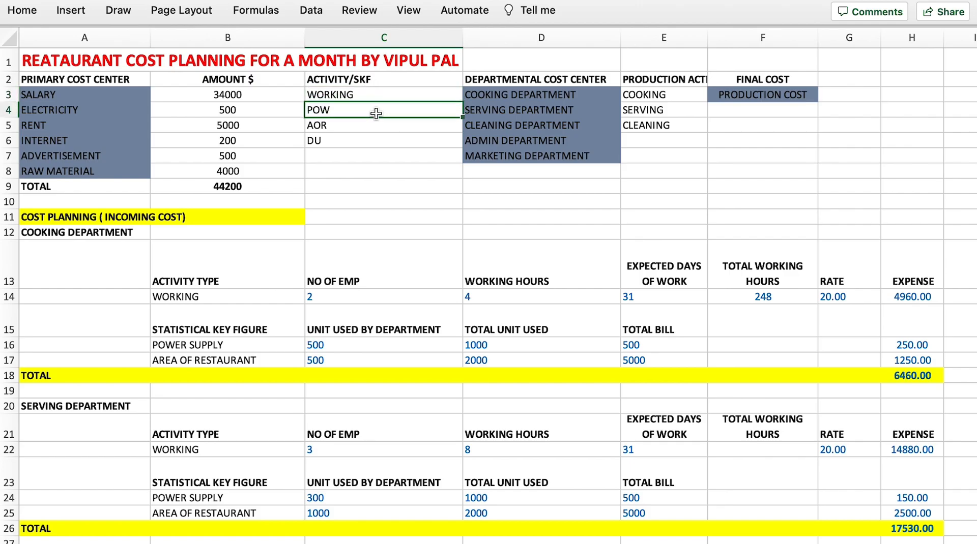
key(Down)
key(Down)
click(763, 90)
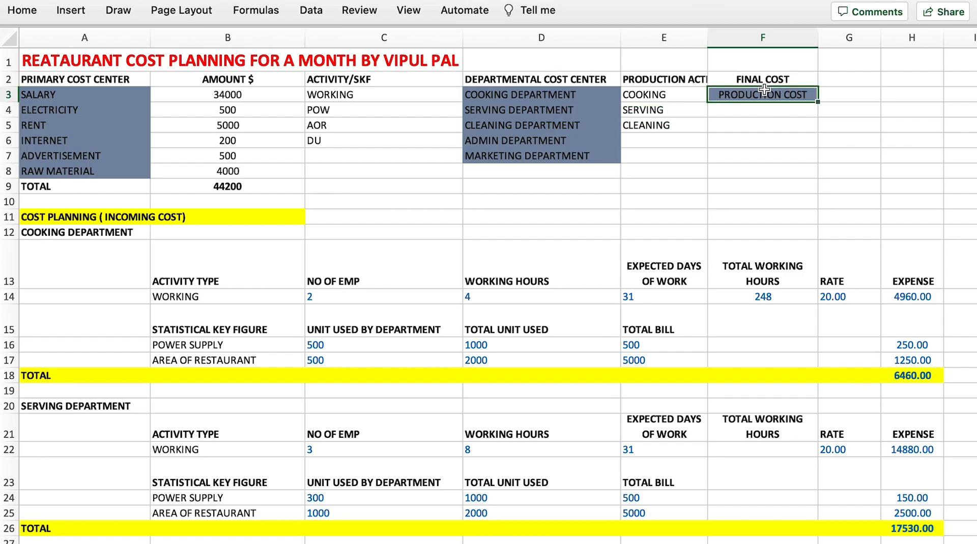
key(Left)
key(Down)
key(Down)
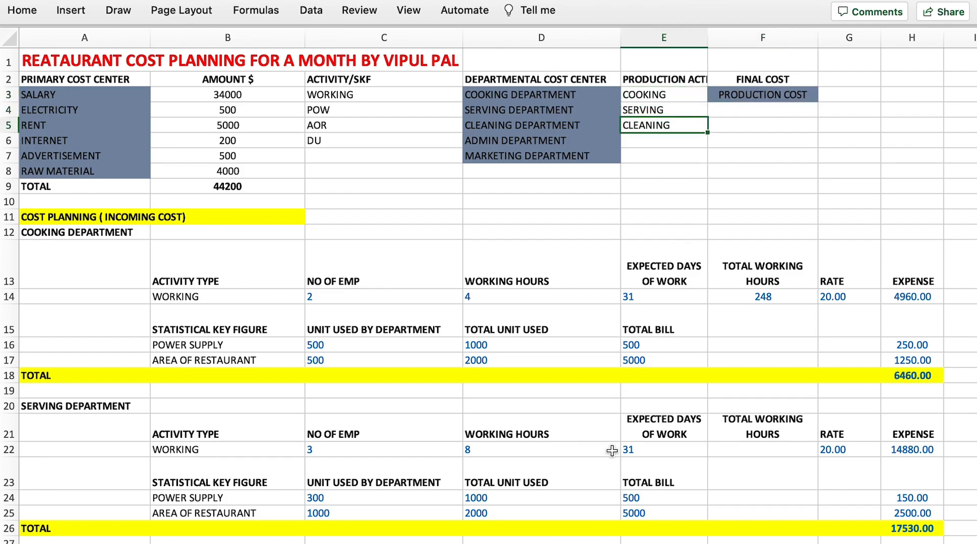
Switch to SAP GUI and open transaction KL01 for creating an activity type.
key(super+Tab)
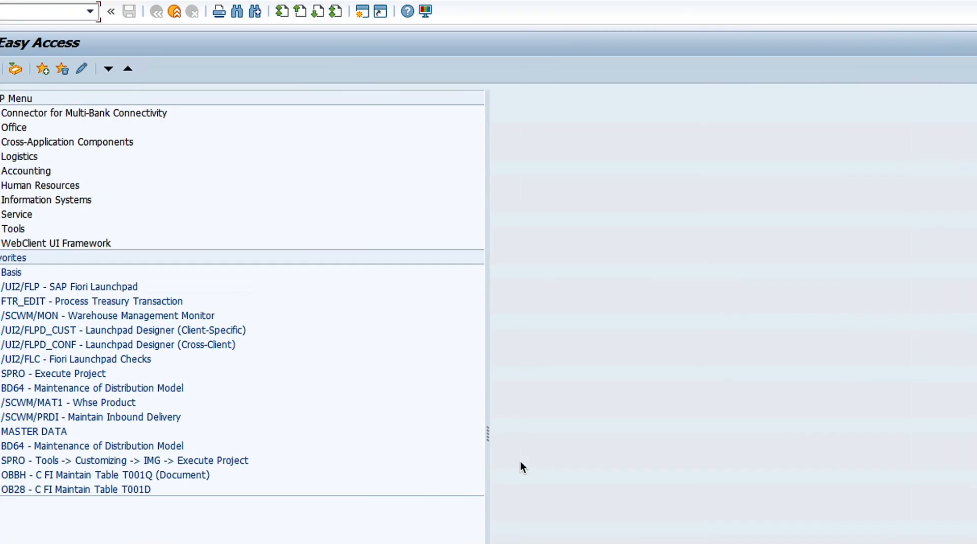
text(kl01)
key(Return)
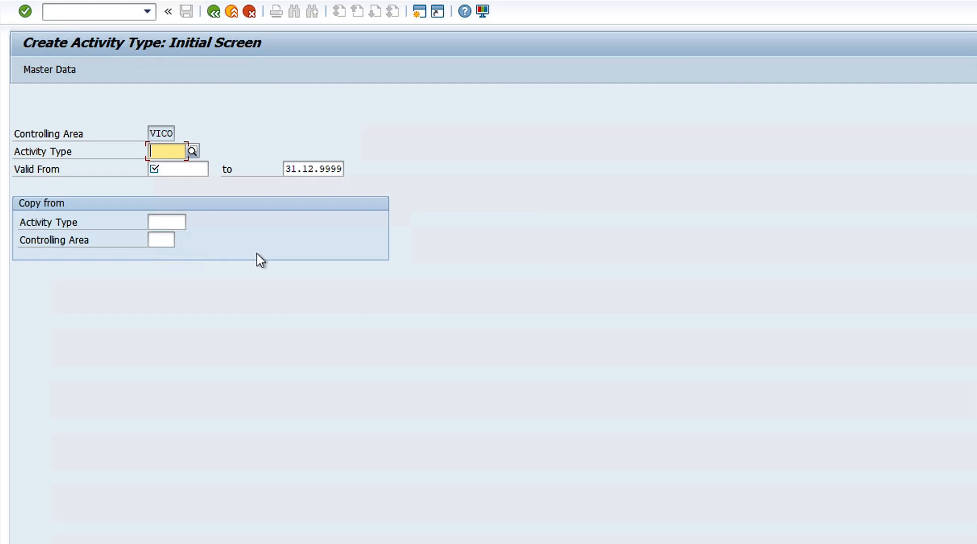
Enter activity type VIWORK with a valid-from date of 01.08.2023 and continue to its basic data.
text(viwork)
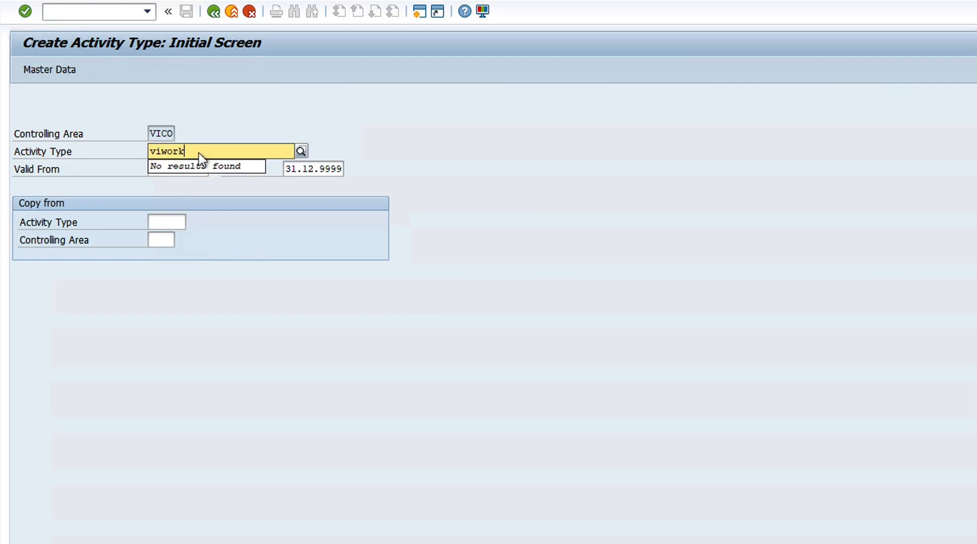
click(167, 185)
click(175, 170)
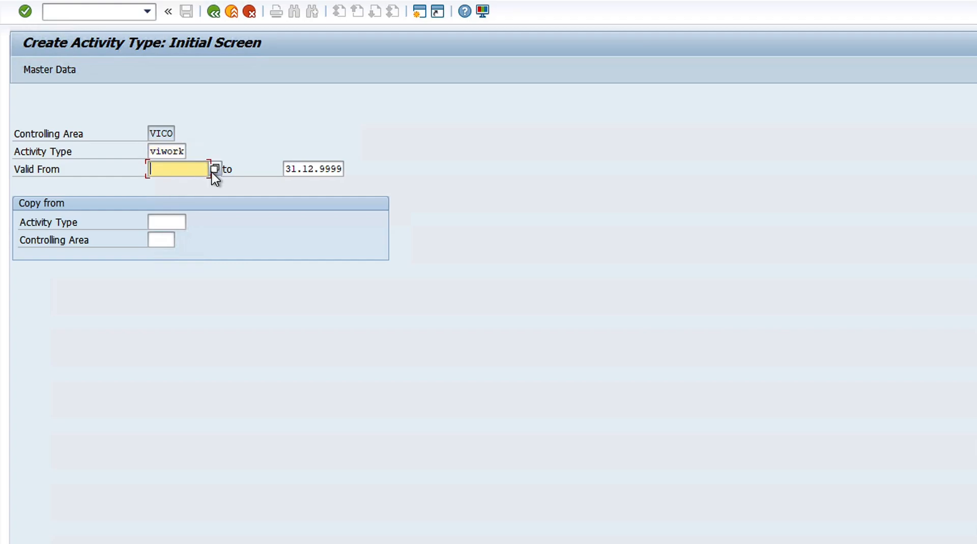
click(214, 169)
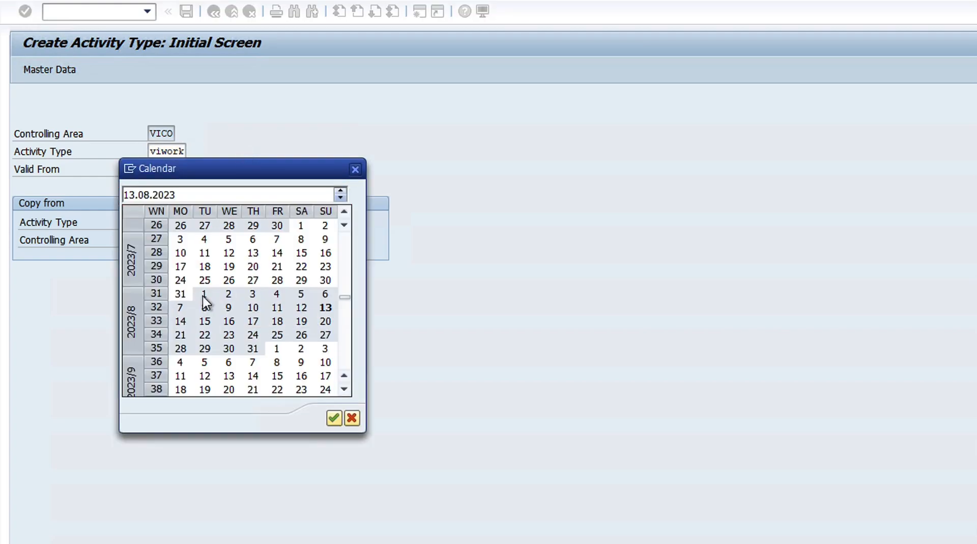
double_click(203, 296)
key(Return)
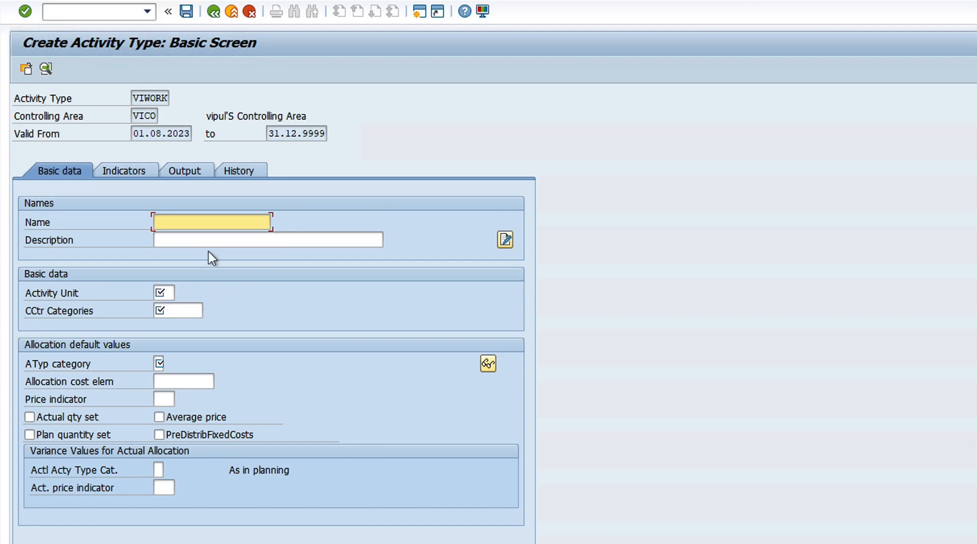
Name the activity type WORKING and describe it as EMPLOYEE WORKING.
text(WORKING)
click(196, 238)
text(E)
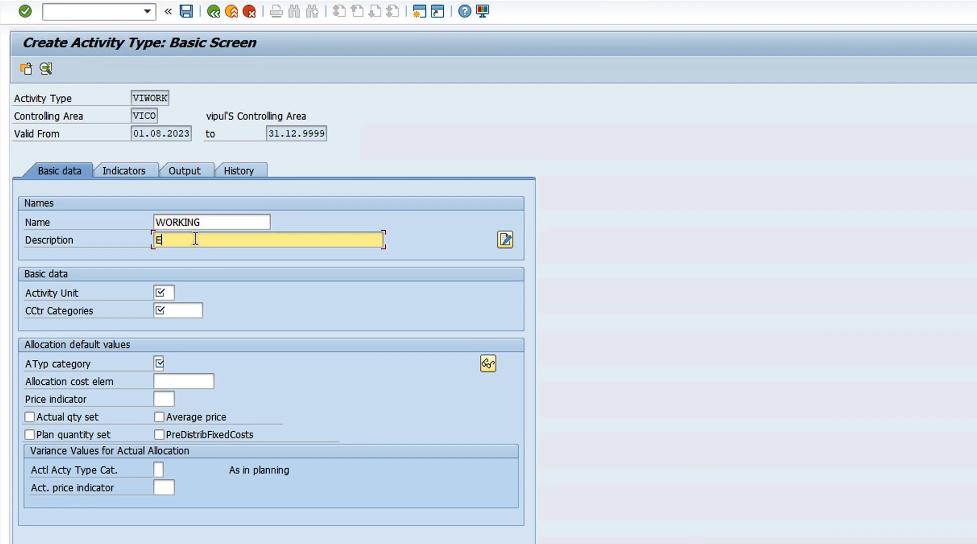
text(MPLOYEE WORKING)
Find unit H in the measurement unit list and assign it as the activity unit.
click(169, 298)
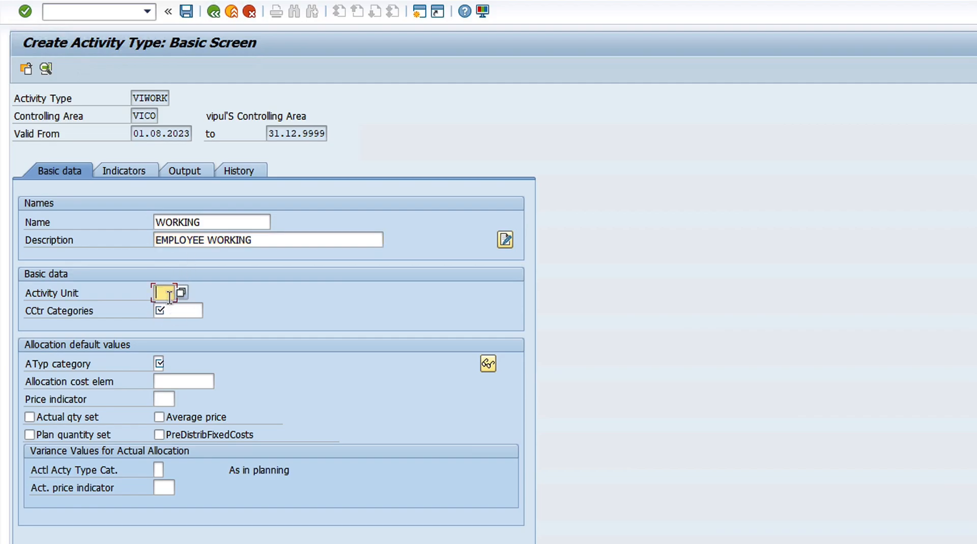
click(181, 293)
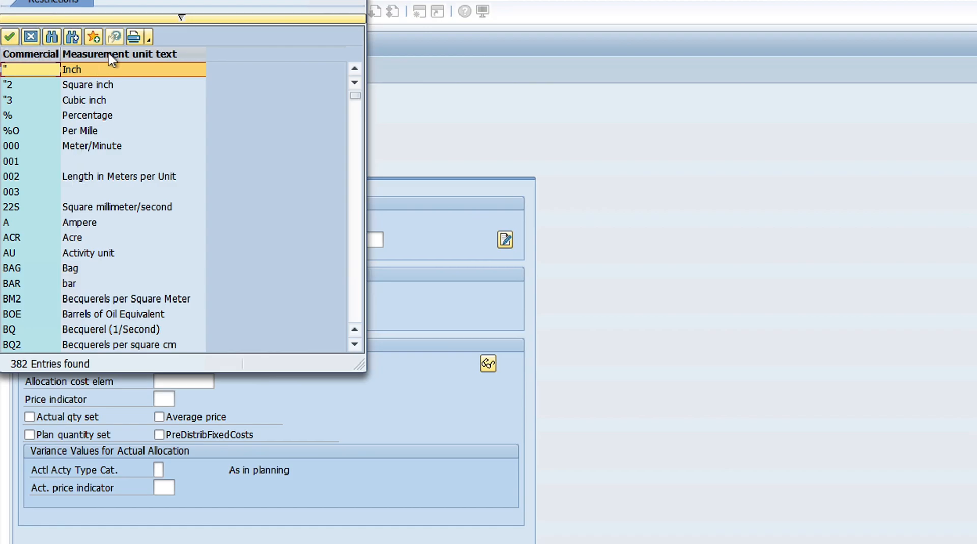
click(175, 17)
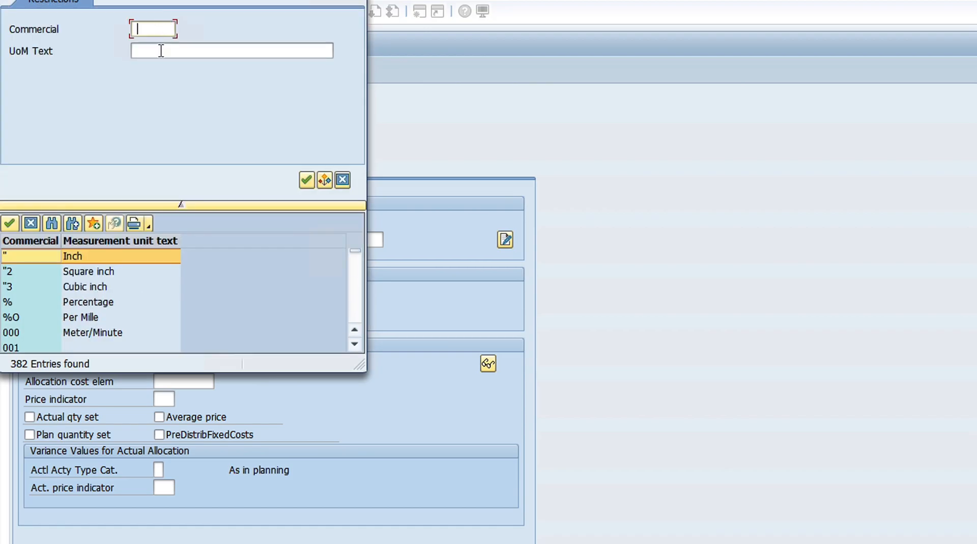
text(H)
key(Return)
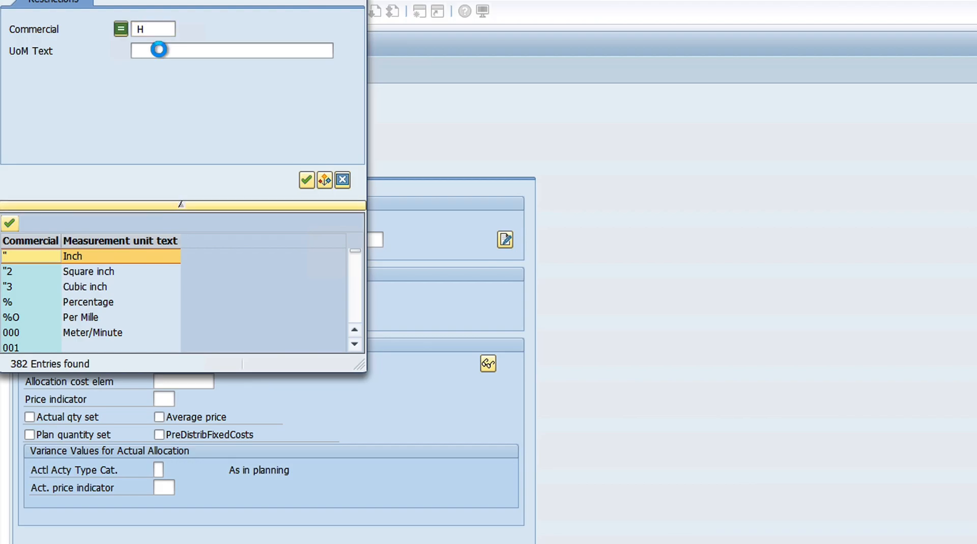
click(86, 72)
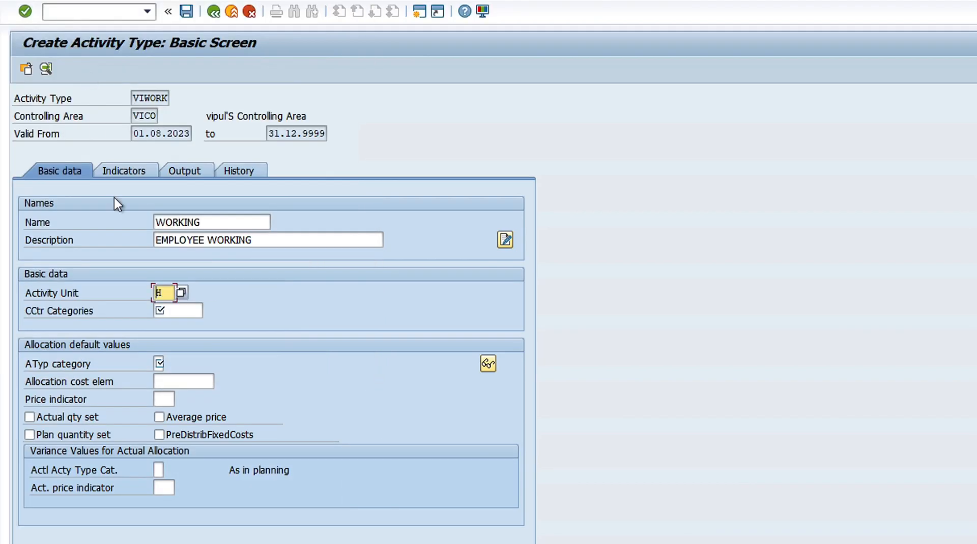
Set the cost center category to F Production.
click(184, 311)
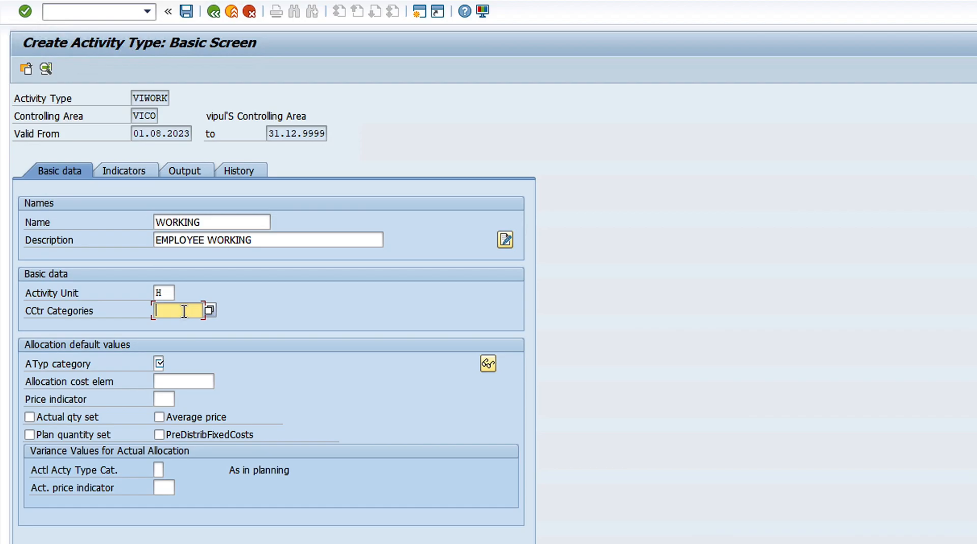
click(210, 311)
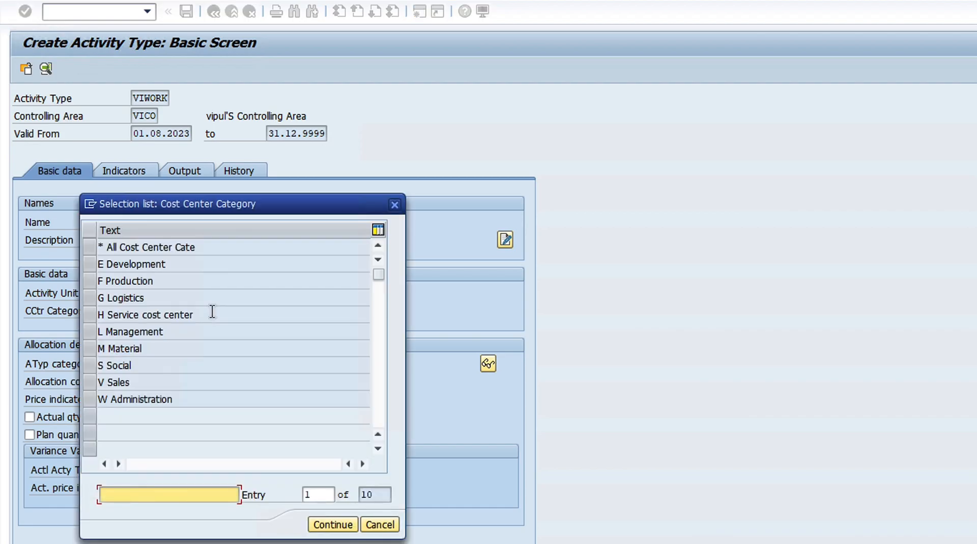
click(90, 282)
click(331, 525)
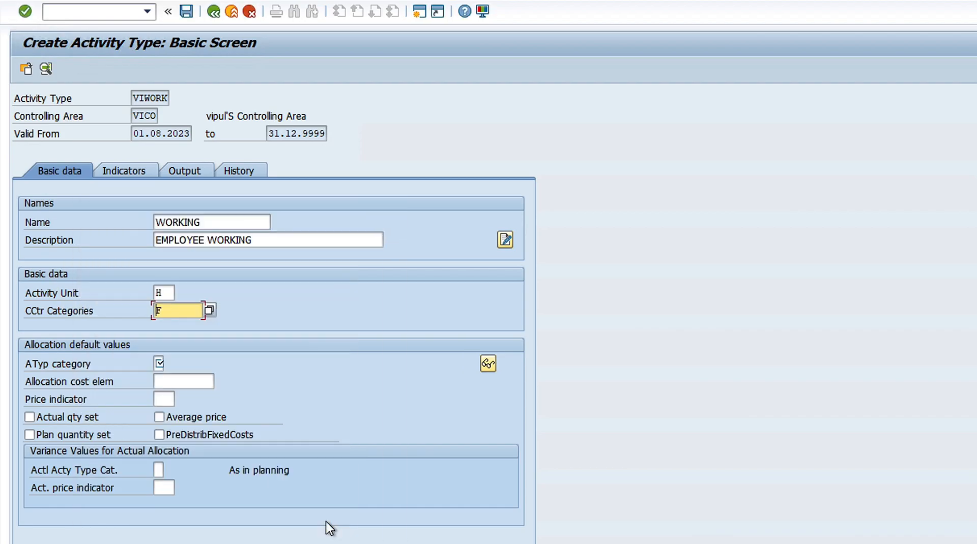
Set the activity type category to 1, Manual entry, manual allocation.
click(161, 377)
click(160, 363)
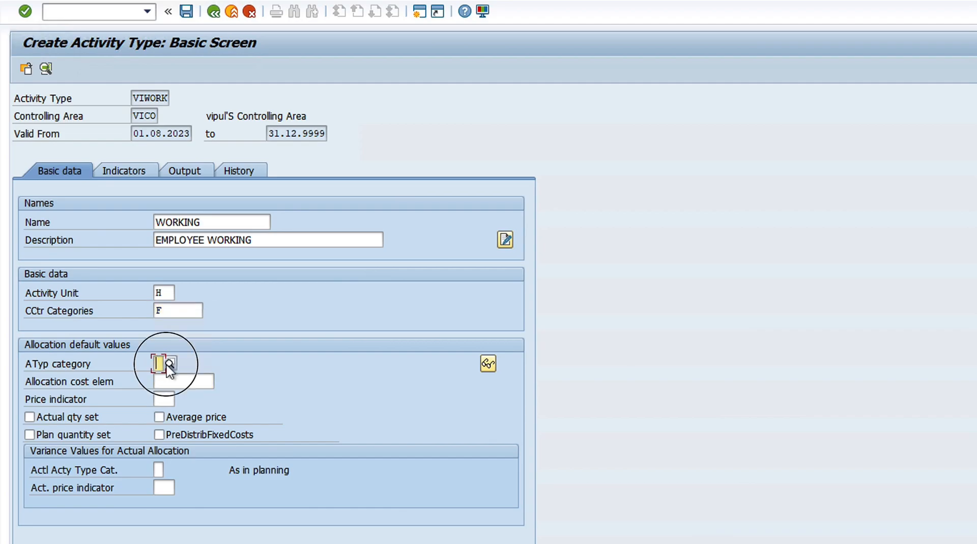
click(166, 364)
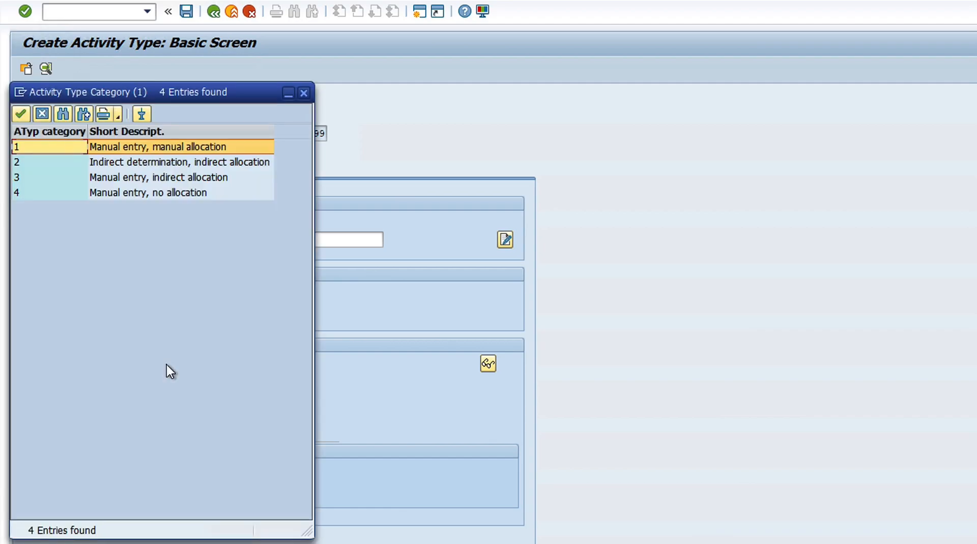
double_click(161, 149)
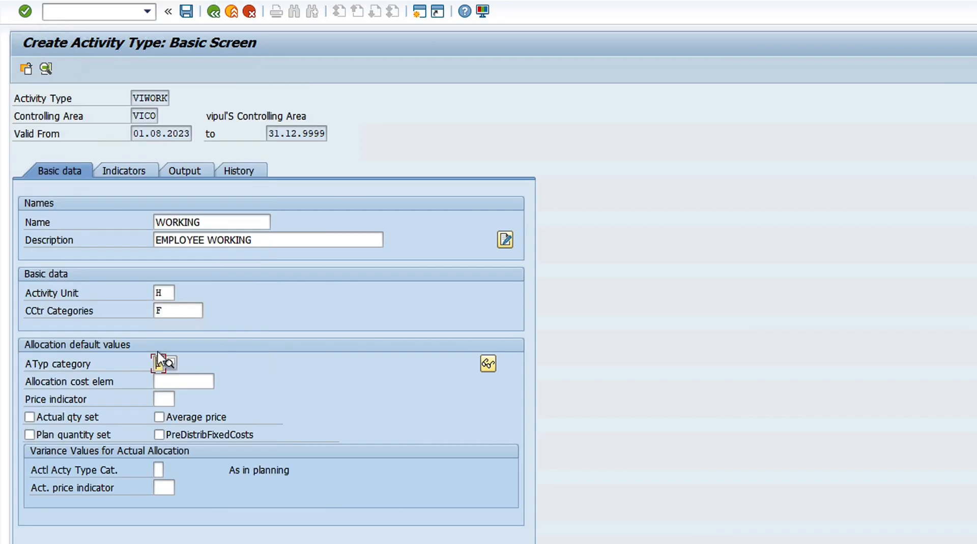
Examine the four activity type category options and keep 1, Manual entry, manual allocation.
click(166, 382)
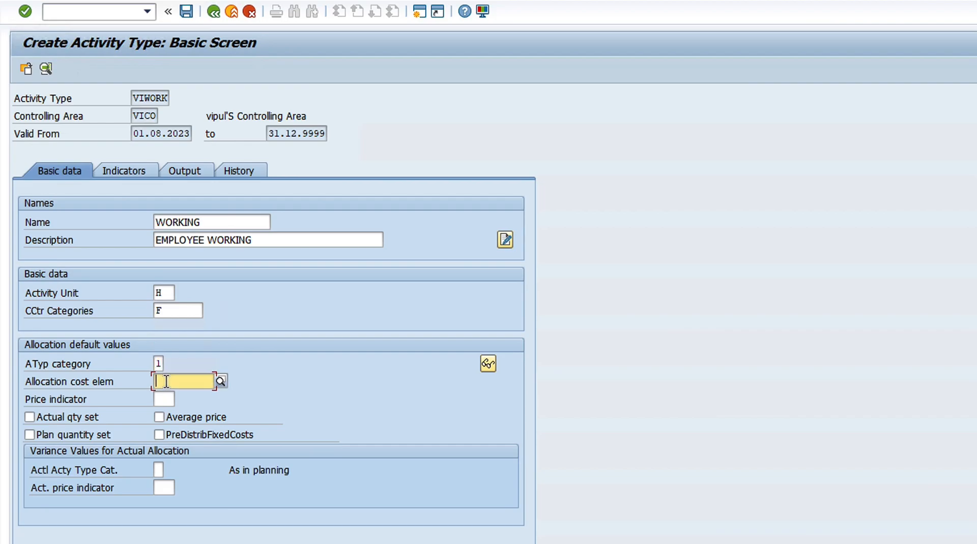
click(166, 381)
click(172, 399)
key(ctrl)
click(159, 364)
click(169, 363)
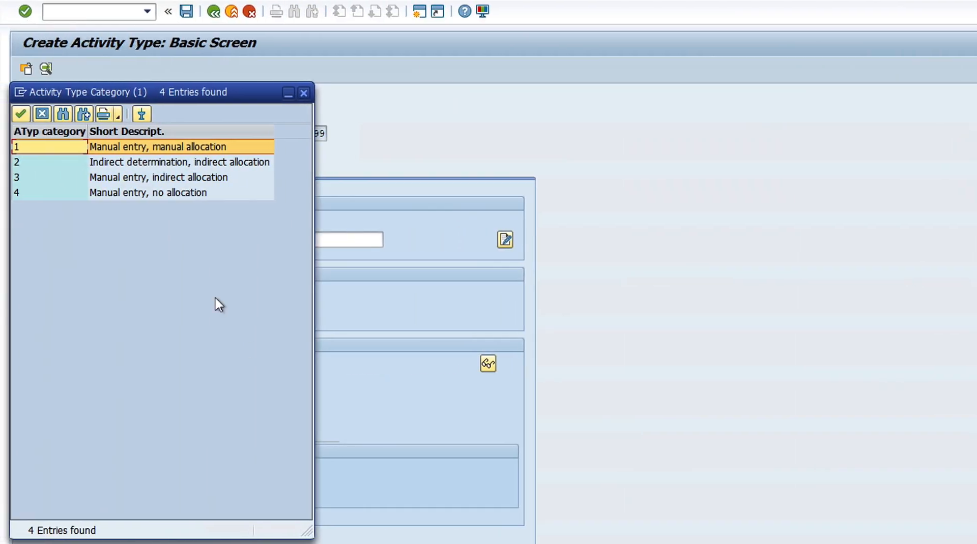
click(171, 163)
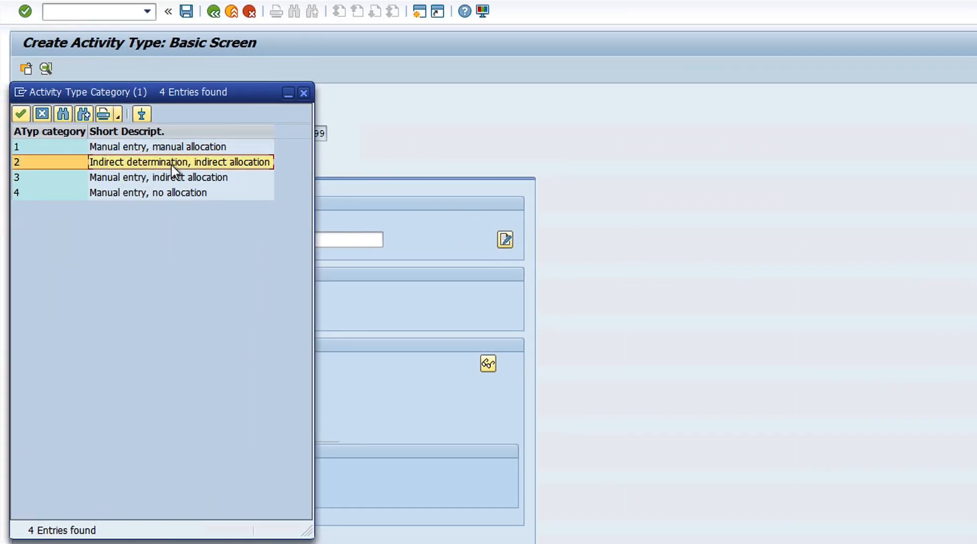
key(Up)
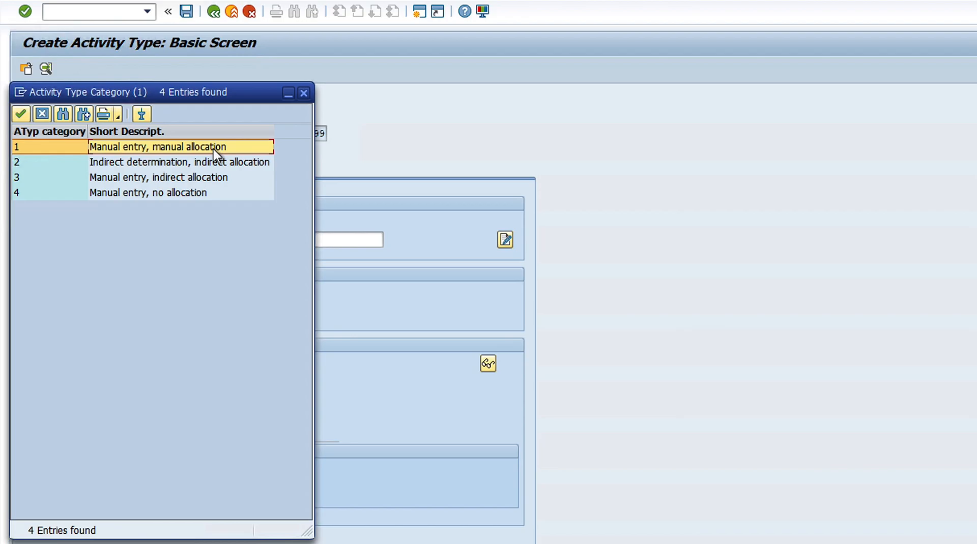
click(194, 162)
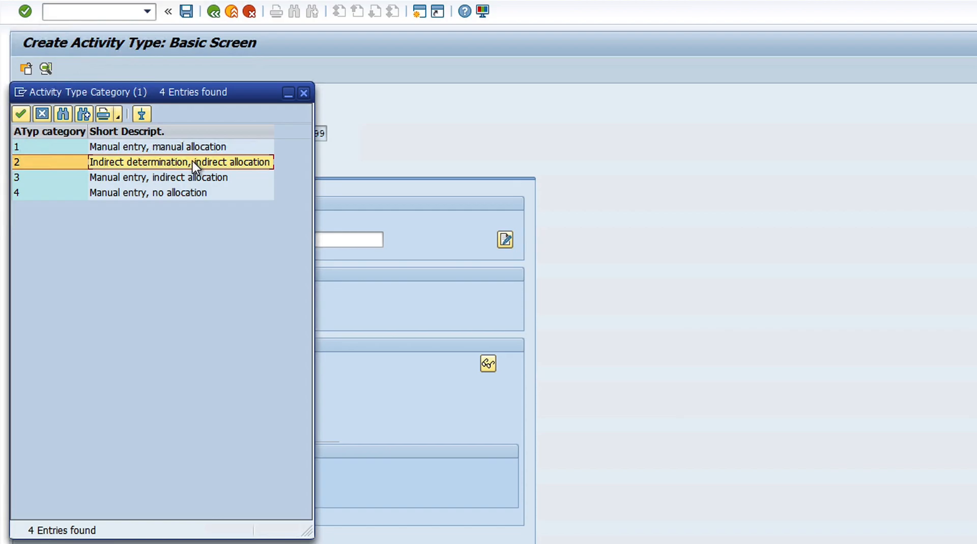
click(224, 179)
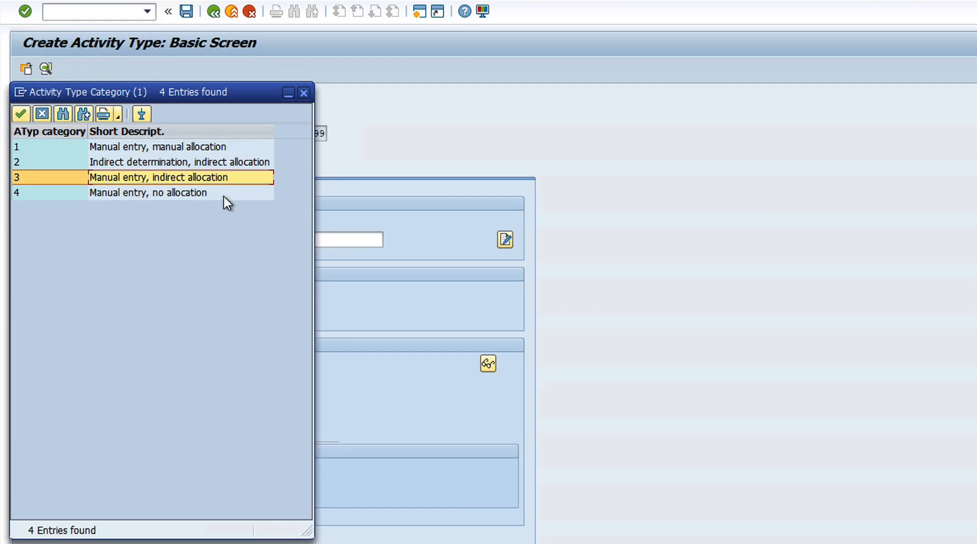
click(224, 195)
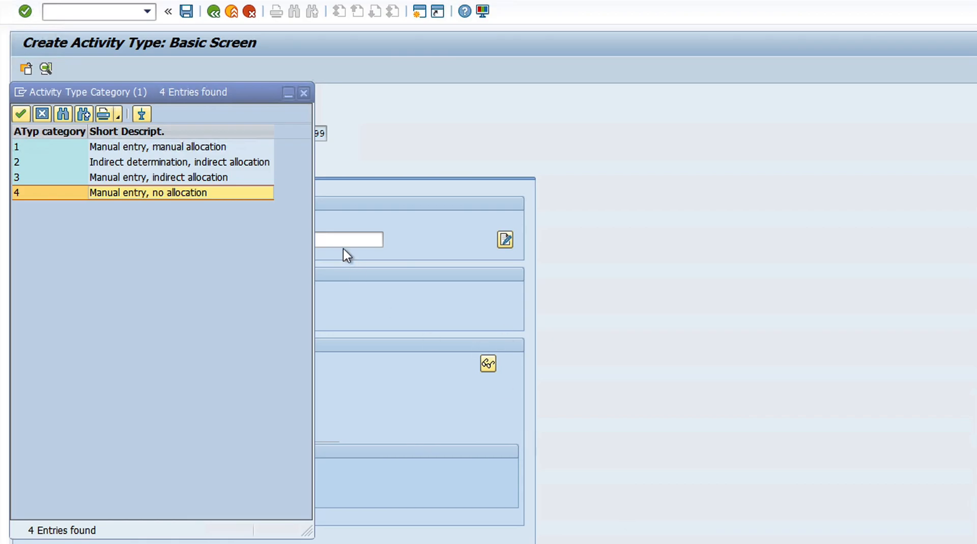
click(183, 147)
Try 400003 as the allocation cost element and clear the entry again.
click(197, 380)
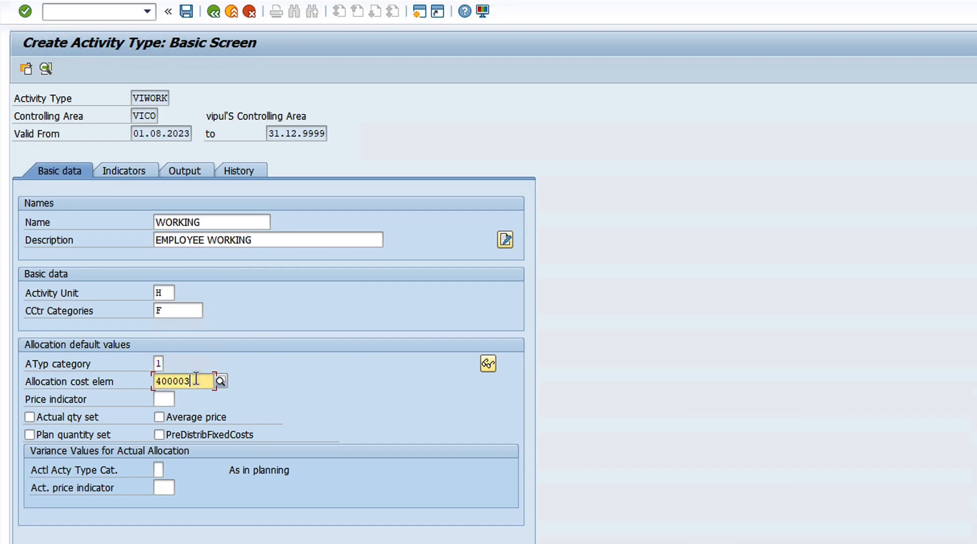
key(Return)
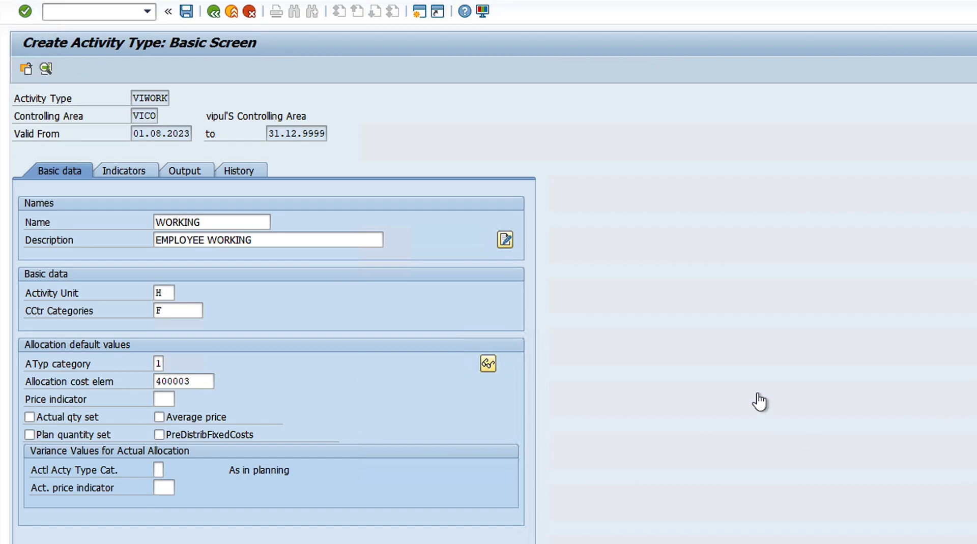
click(198, 385)
key(BackSpace)
key(BackSpace)
key(BackSpace)
key(BackSpace)
key(BackSpace)
key(BackSpace)
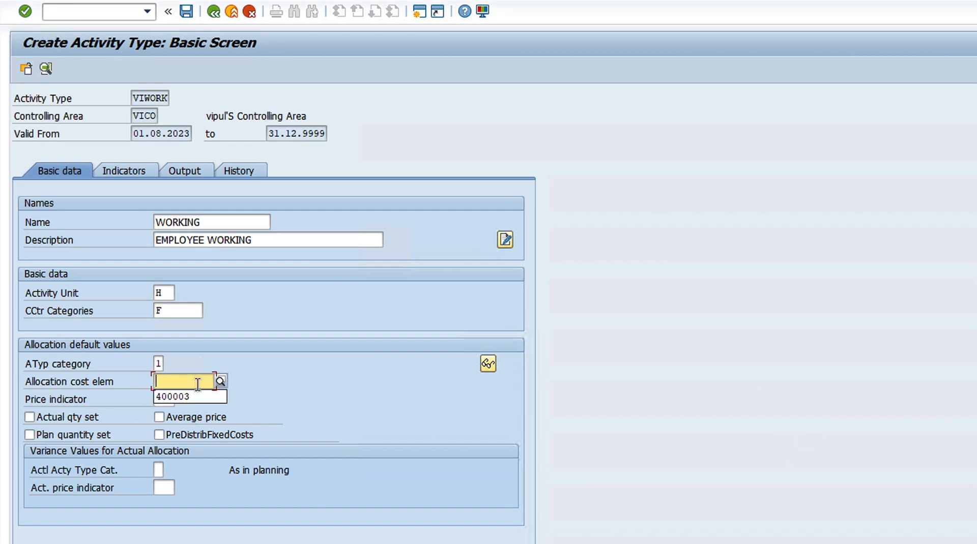
Open transaction FS00 in a new session for editing G/L accounts centrally.
click(50, 13)
text(/ofs00)
key(Return)
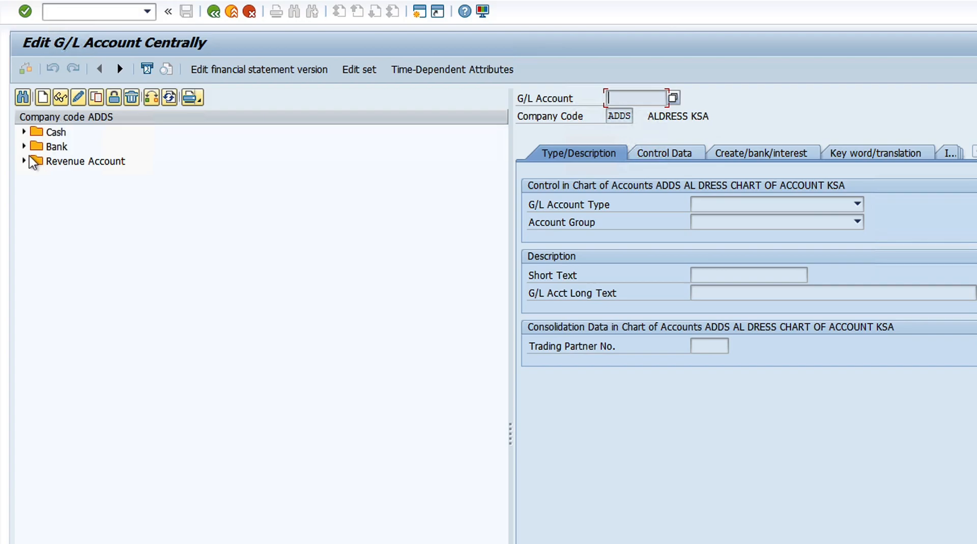
Change the company code of the G/L account list to VICC and expand its EXPENSES group.
click(159, 104)
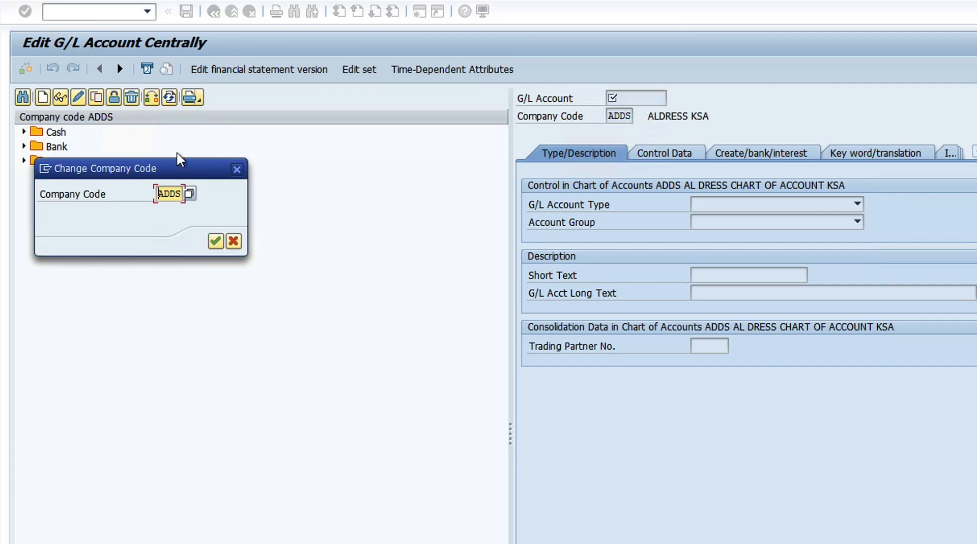
text(VICC)
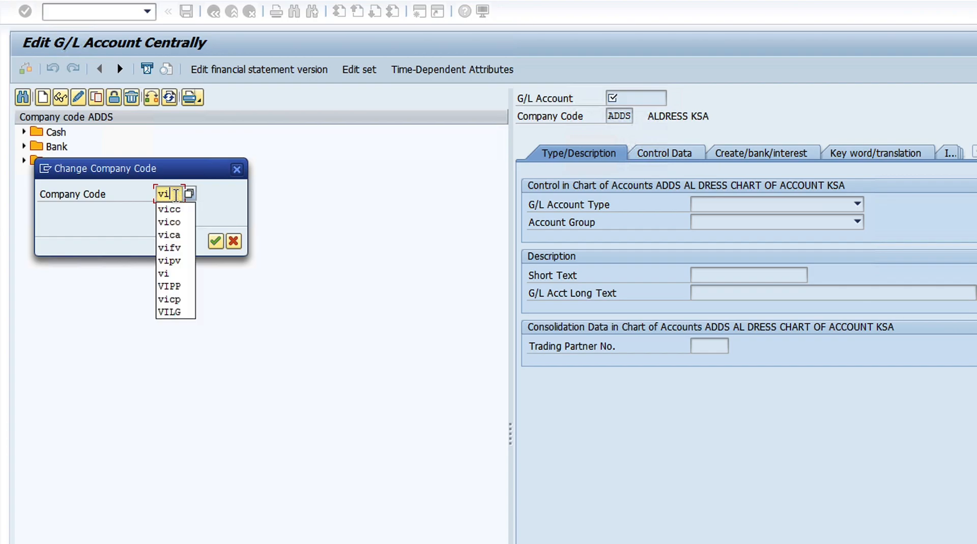
key(Return)
click(24, 146)
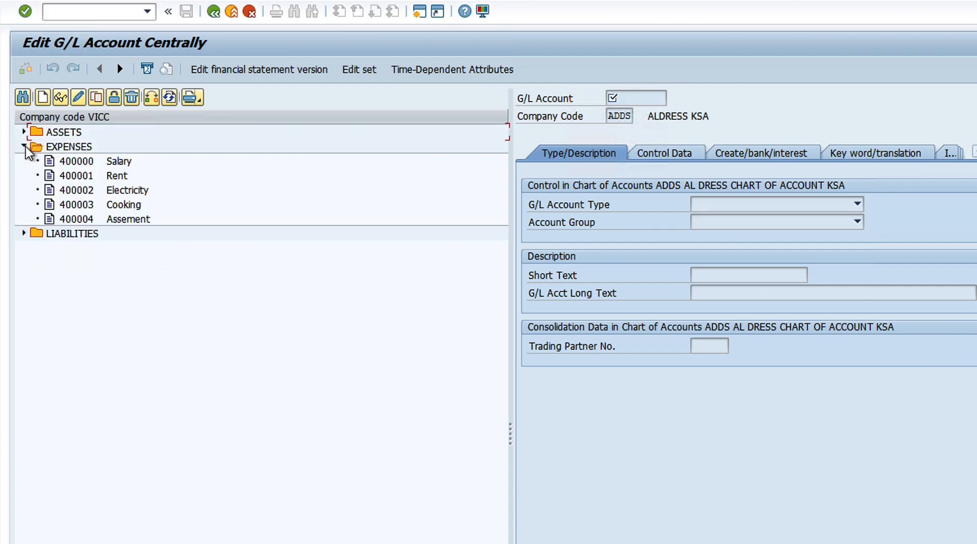
Copy G/L account 400003 Cooking to a new account 400005 in company code VICC.
click(68, 205)
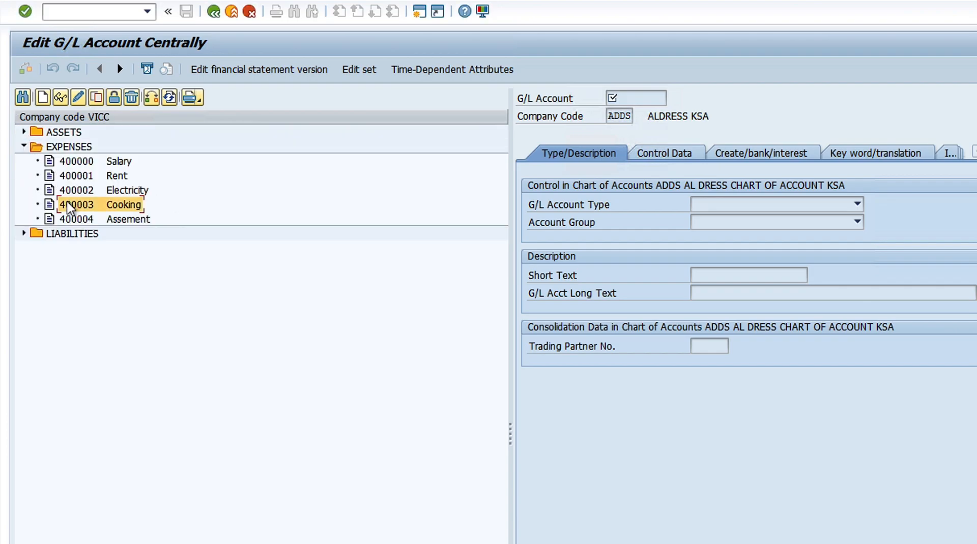
click(150, 96)
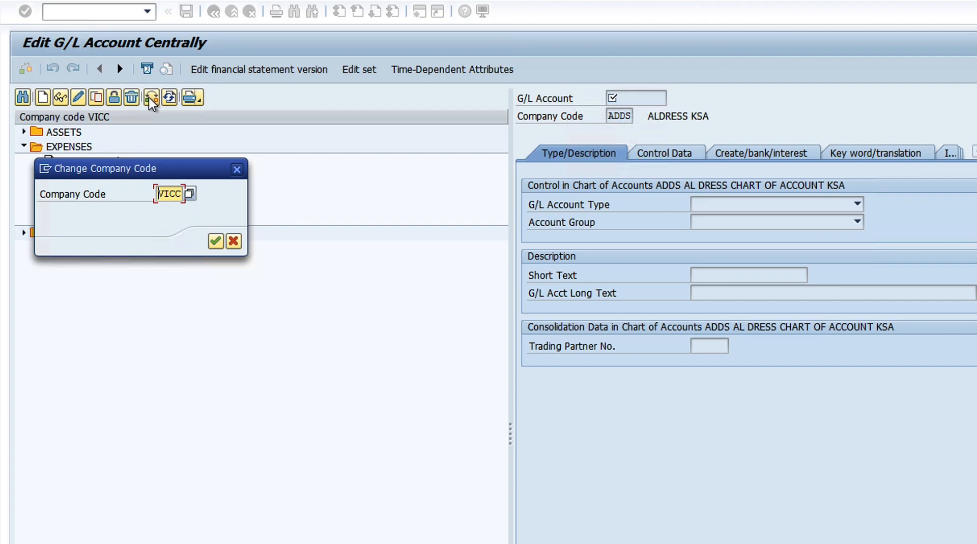
click(236, 169)
click(96, 97)
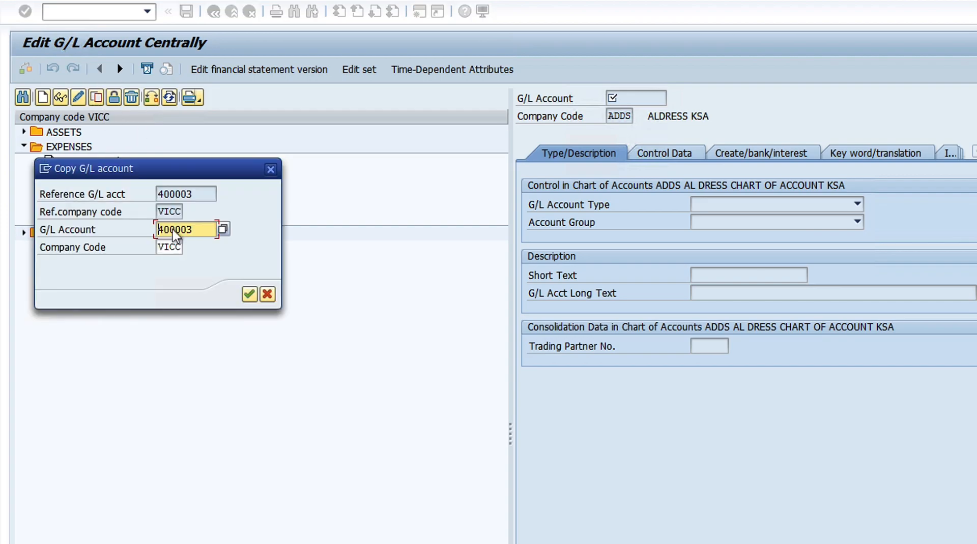
click(197, 230)
key(BackSpace)
text(5)
key(Return)
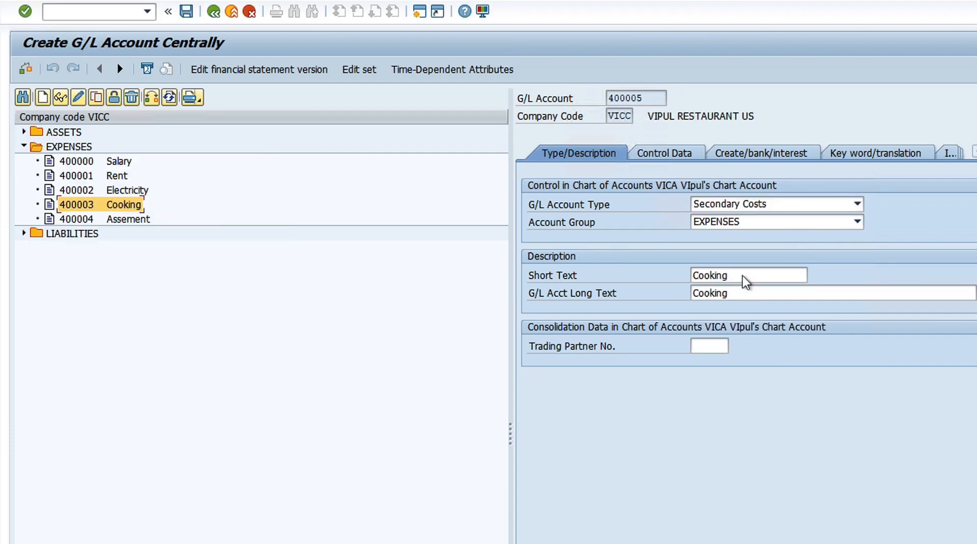
Replace the short text of G/L account 400005 with Working.
click(742, 276)
key(BackSpace)
key(BackSpace)
key(BackSpace)
key(BackSpace)
key(BackSpace)
key(BackSpace)
key(BackSpace)
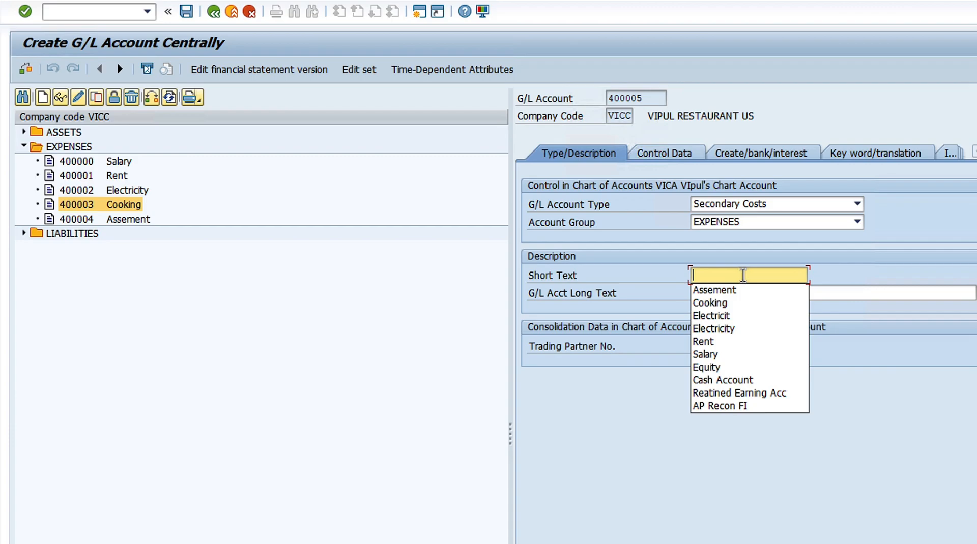
text(Working)
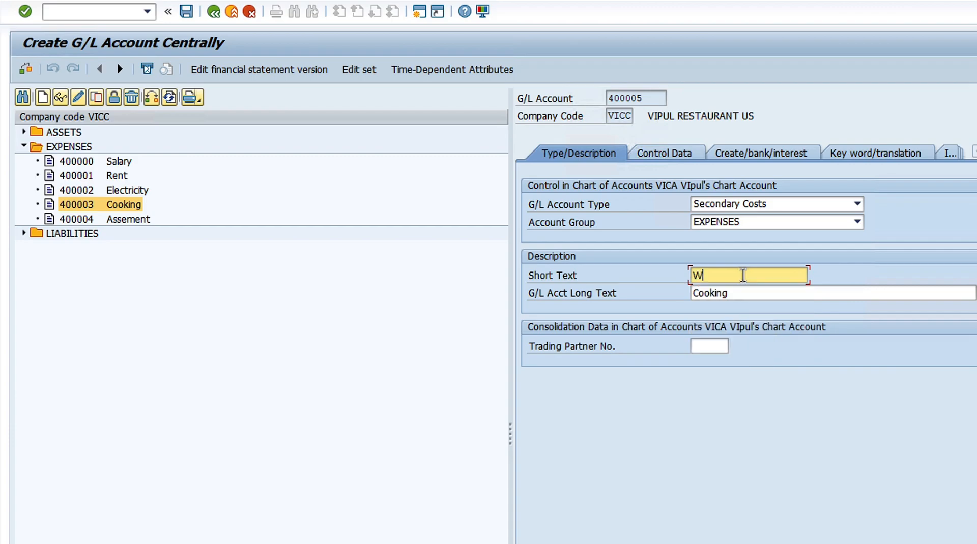
Replace the long text of G/L account 400005 with Employee Working.
click(742, 293)
key(BackSpace)
key(BackSpace)
key(BackSpace)
key(BackSpace)
key(BackSpace)
key(BackSpace)
key(BackSpace)
text(Employee Working)
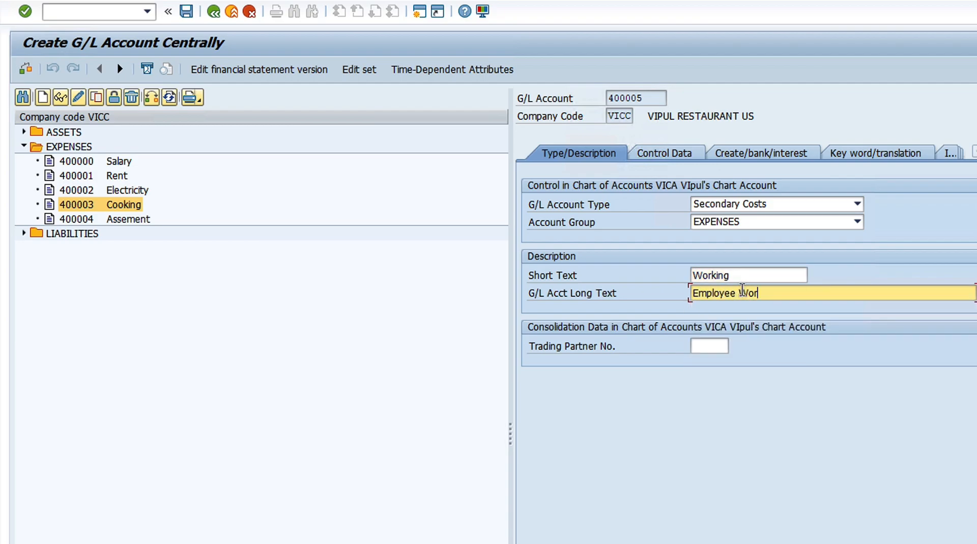
Examine the available G/L account types and keep Secondary Costs for account 400005.
click(761, 205)
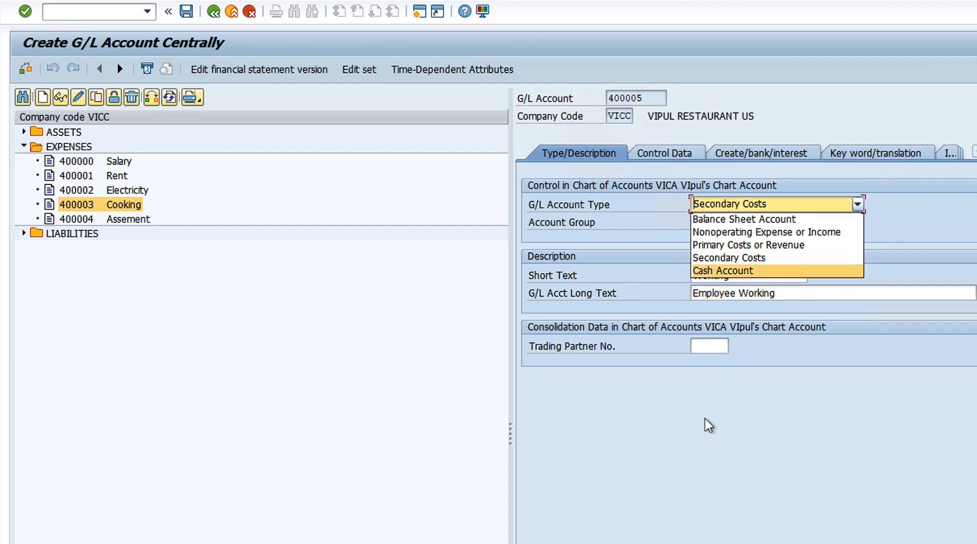
click(968, 249)
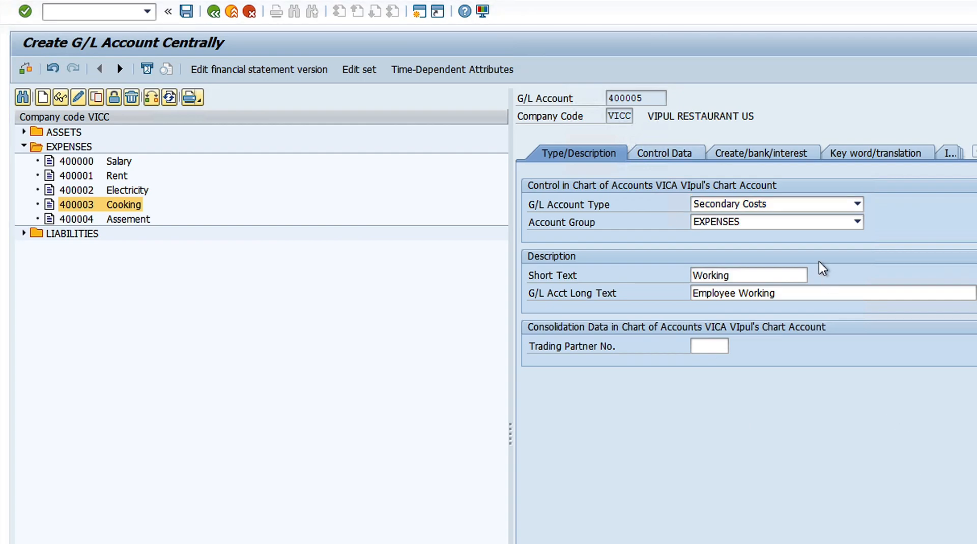
click(777, 202)
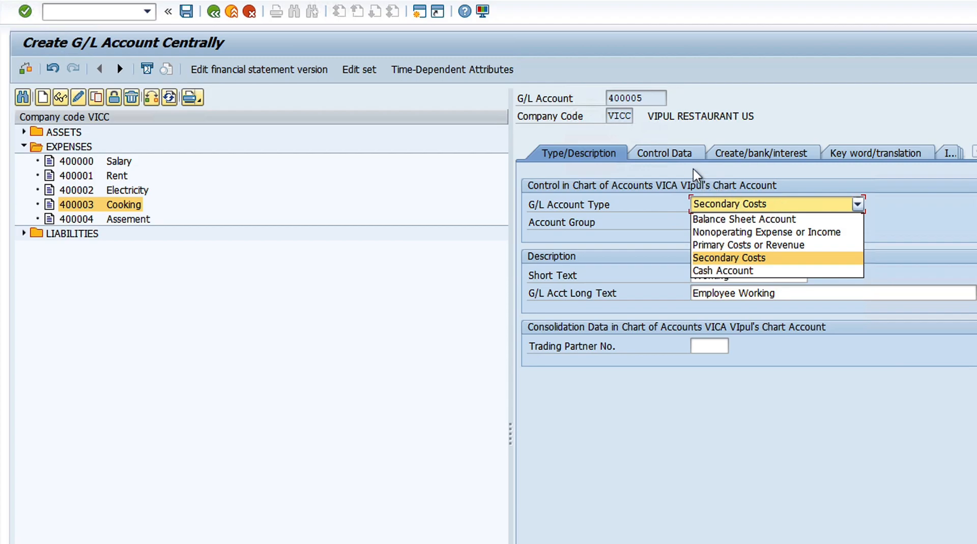
Review cost element category 43, Internal activity allocation, in the control data without changing it, and save G/L account 400005.
click(673, 151)
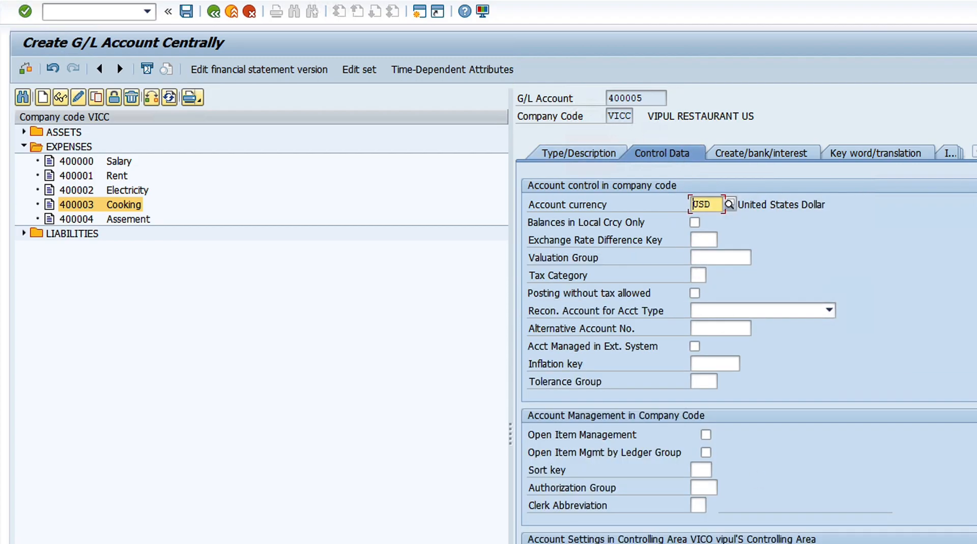
click(698, 543)
click(710, 543)
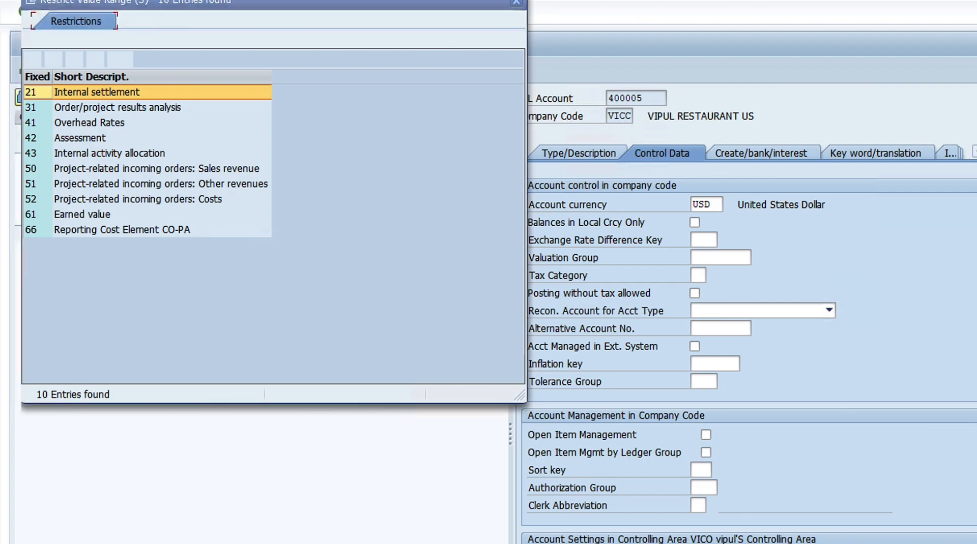
click(144, 155)
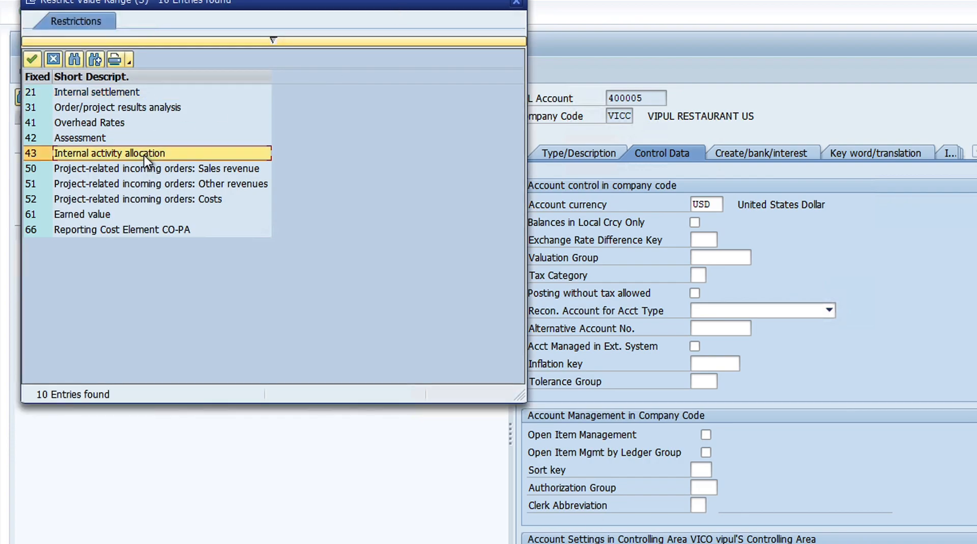
click(517, 4)
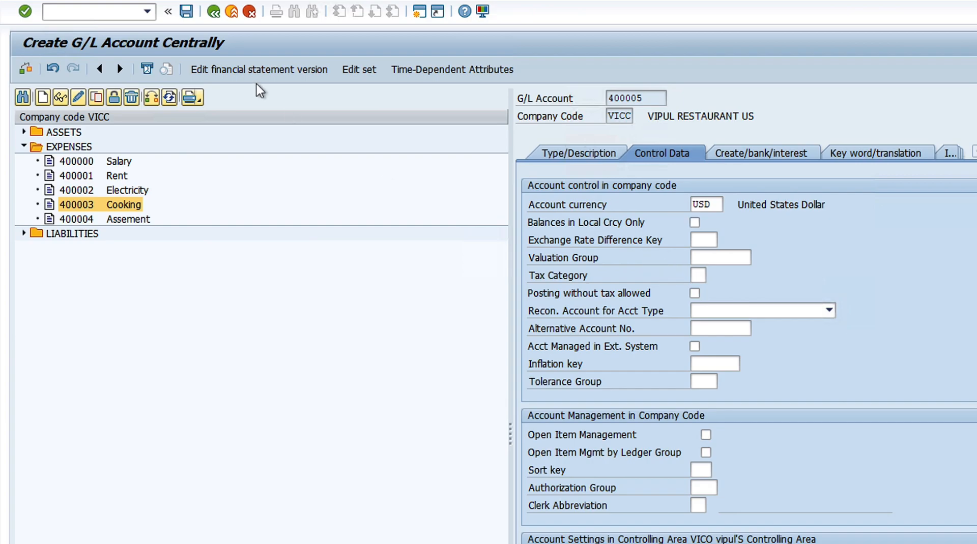
click(185, 13)
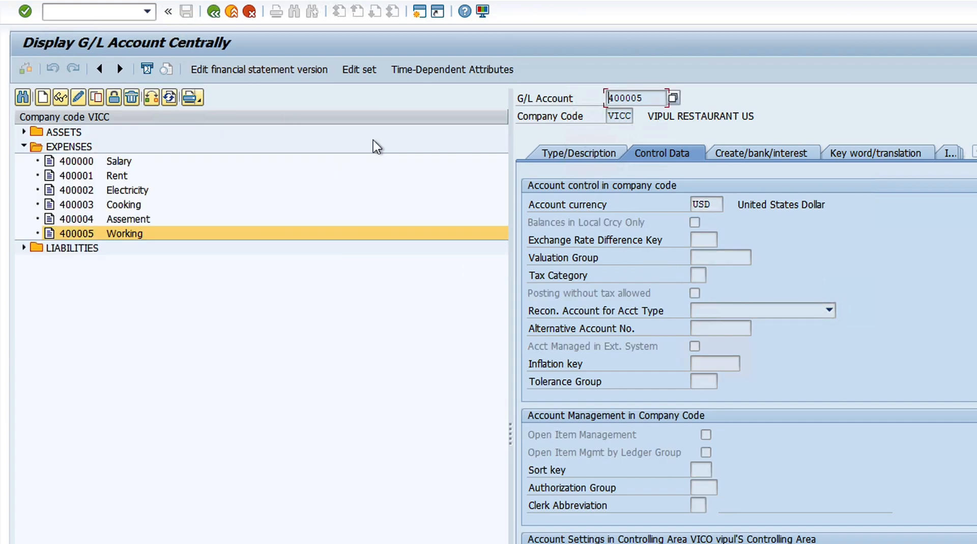
Copy G/L account number 400005 into the allocation cost element of activity type VIWORK.
drag(650, 93, 605, 102)
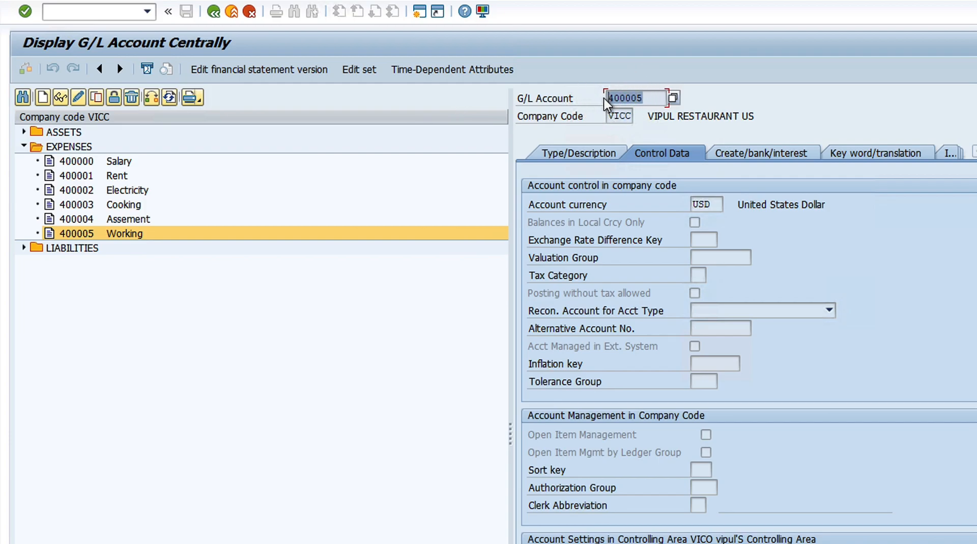
key(ctrl+c)
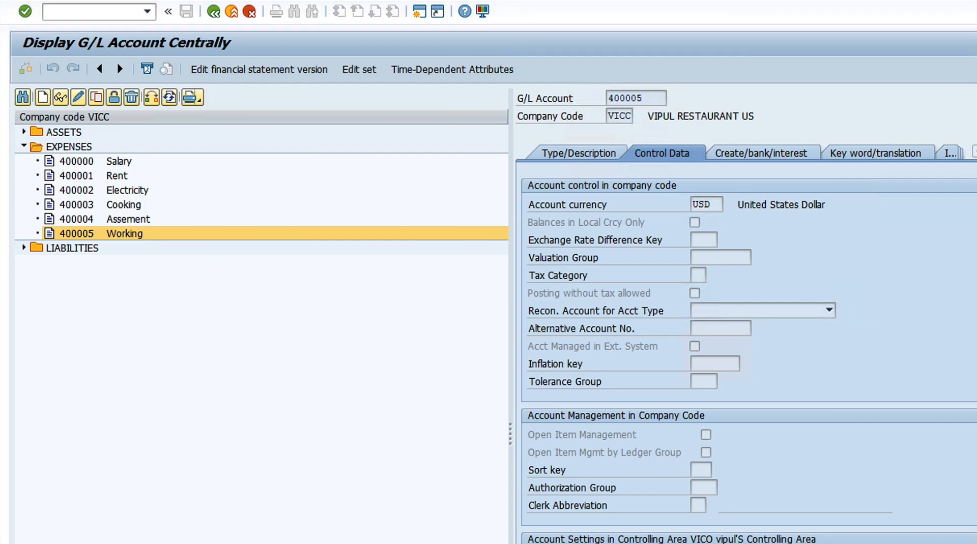
key(alt+Tab)
key(ctrl+v)
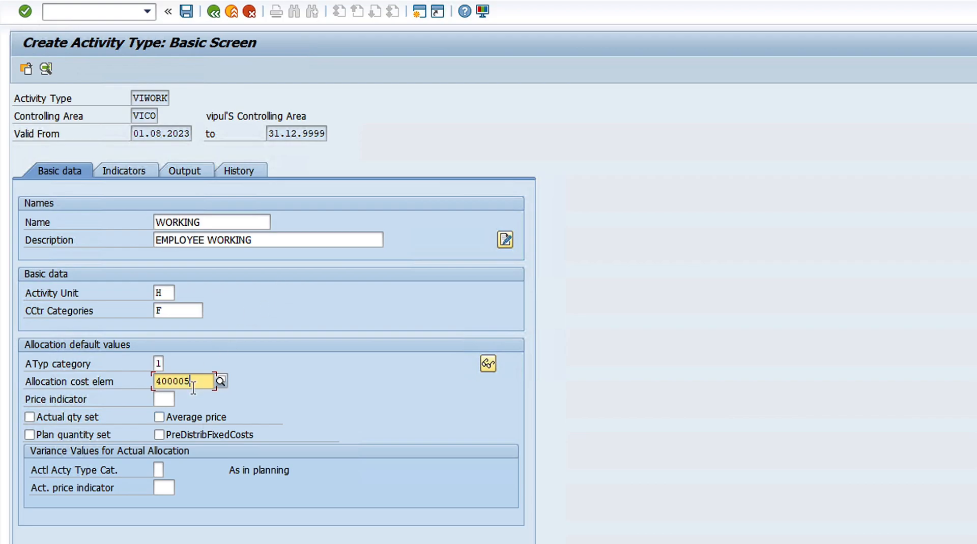
Set the price indicator of activity type VIWORK to 3, Determined manually, and save the activity type.
click(165, 400)
click(179, 399)
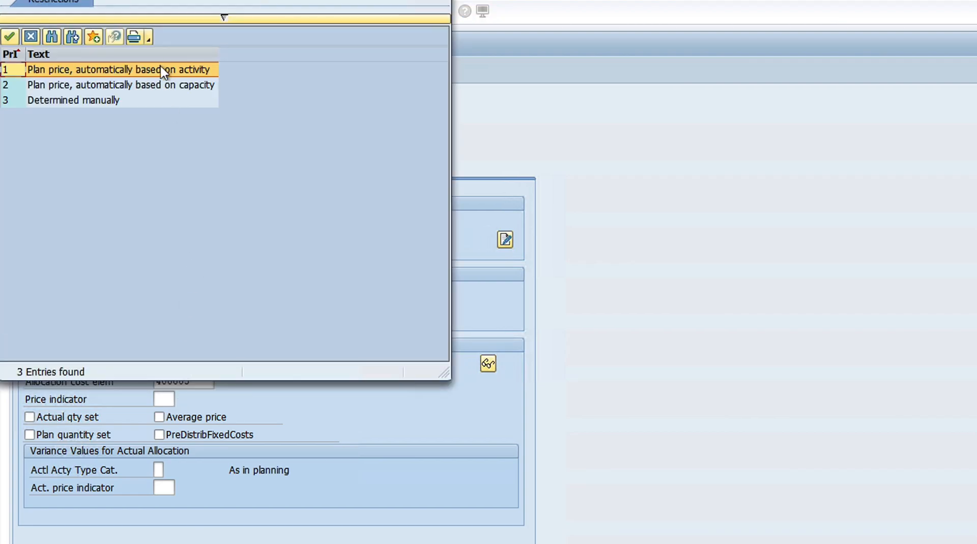
click(103, 102)
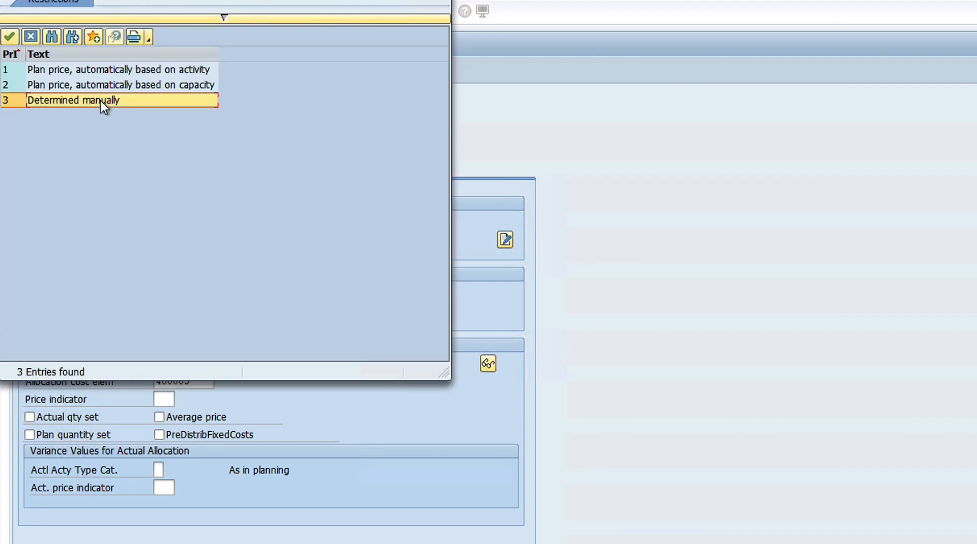
double_click(99, 100)
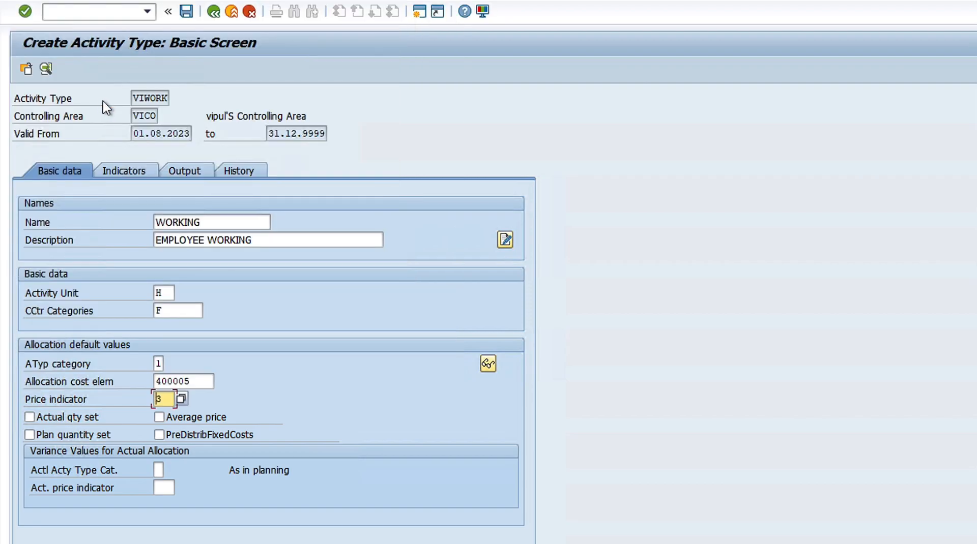
click(188, 12)
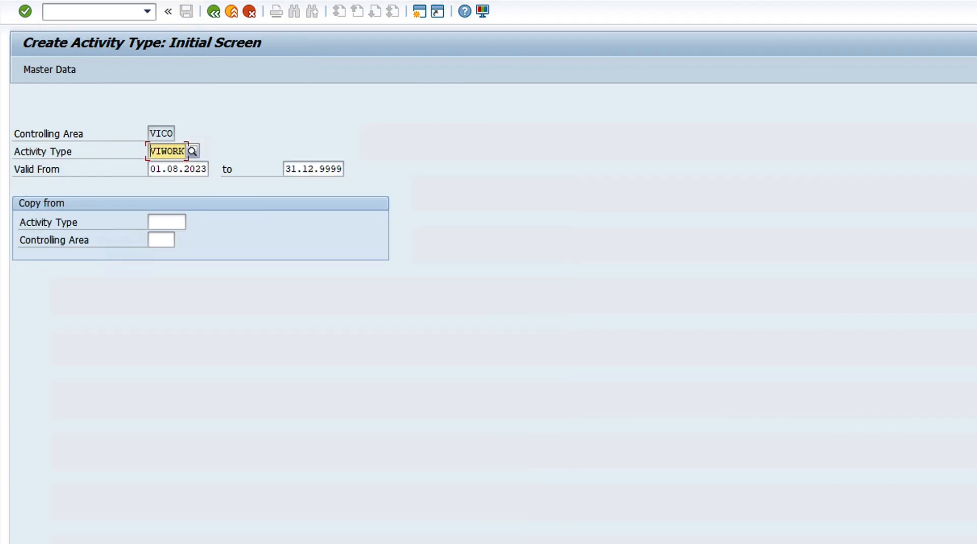
Switch to the restaurant cost planning workbook in Excel and shade the WORKING activity cell C3 blue-grey.
key(ctrl+Right)
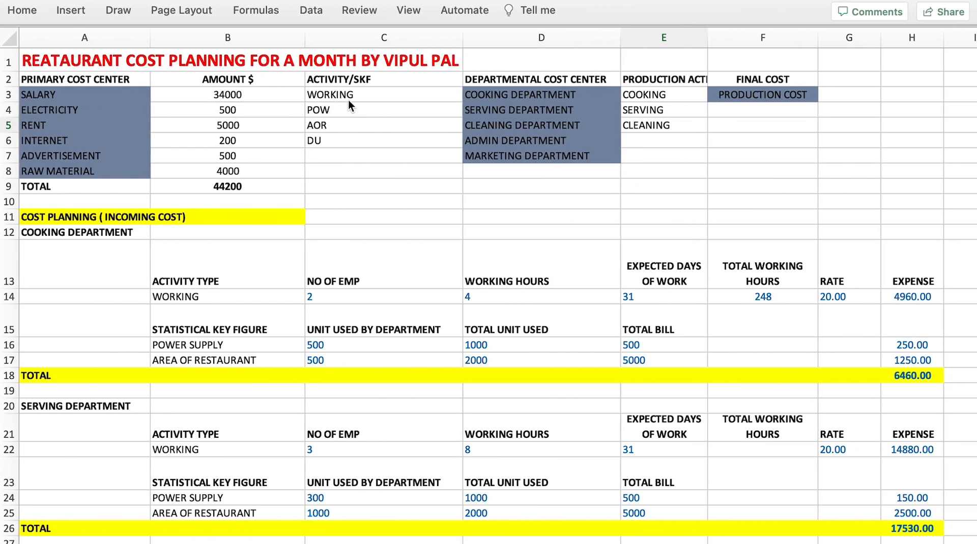
double_click(349, 100)
click(22, 10)
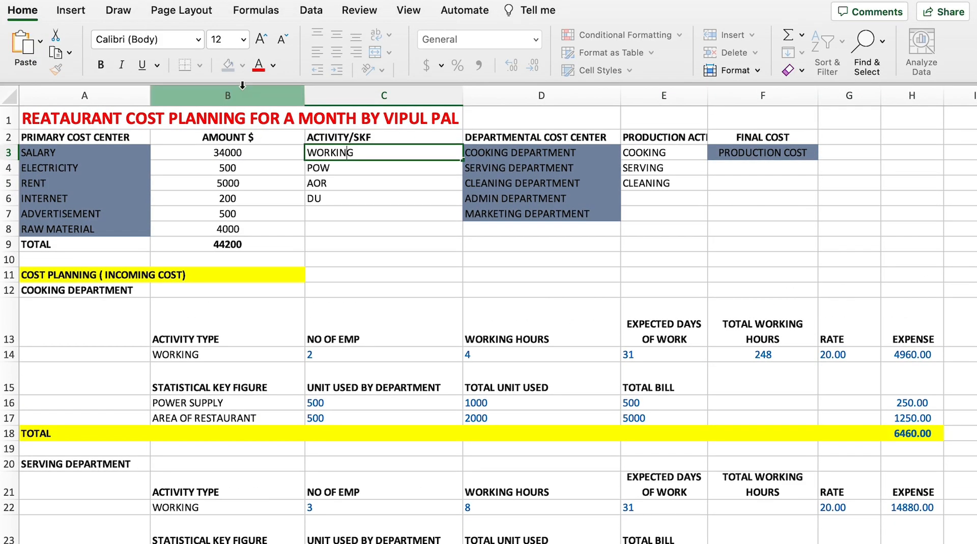
click(285, 155)
click(322, 155)
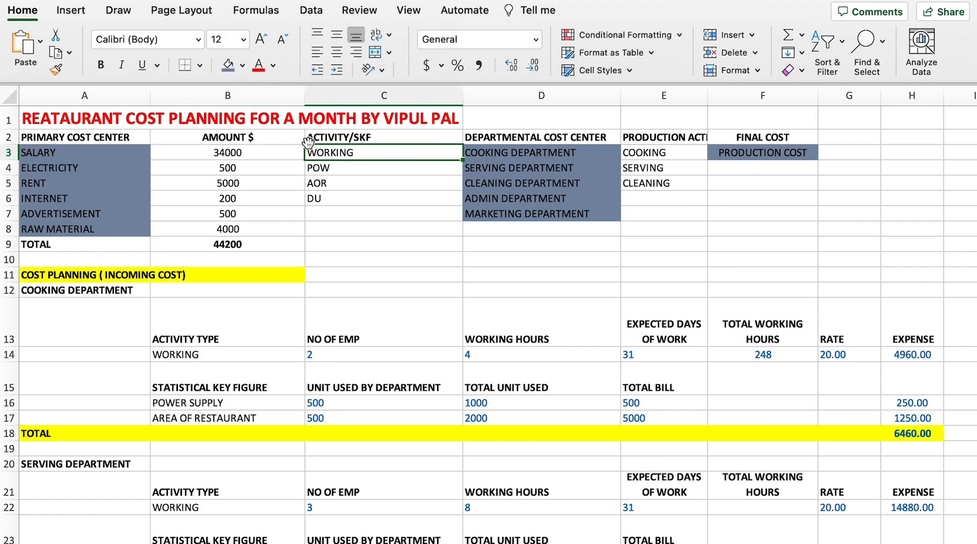
click(228, 65)
click(432, 229)
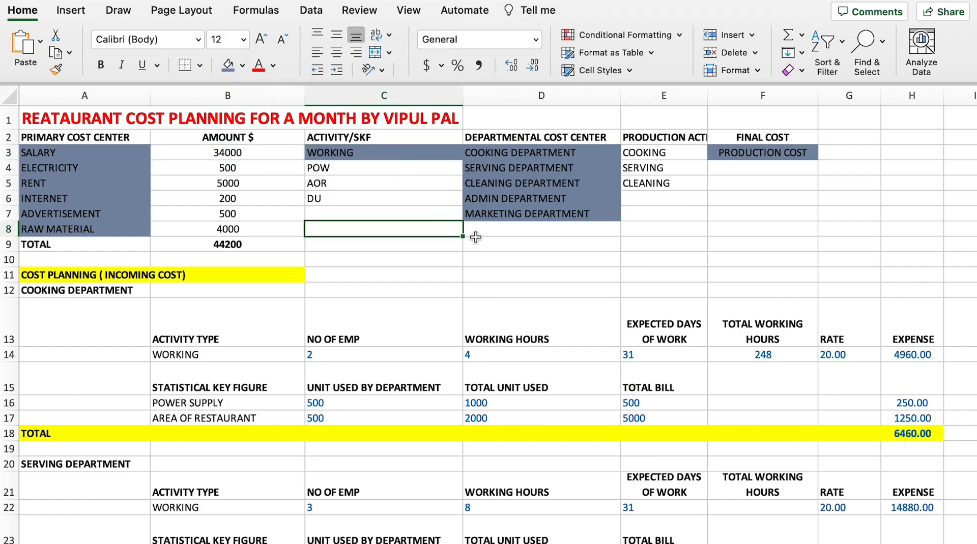